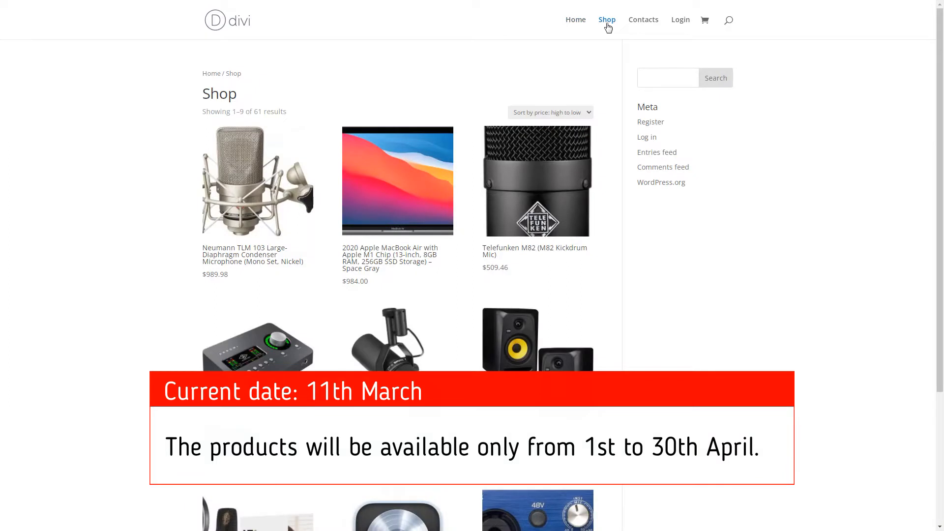
Check storefront access by opening the MacBook Air, Neumann TLM 103 and Telefunken M82 product pages, plus the Shop page
left_click(414, 190)
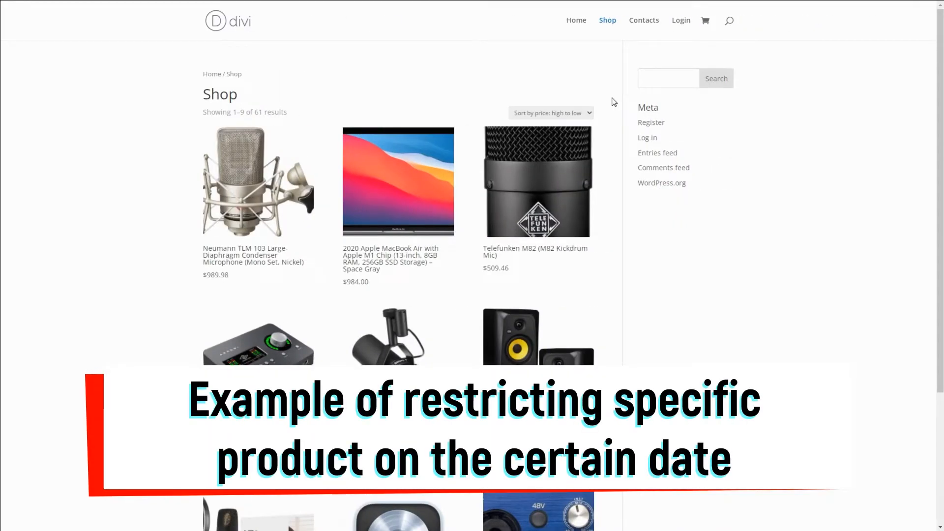
left_click(259, 183)
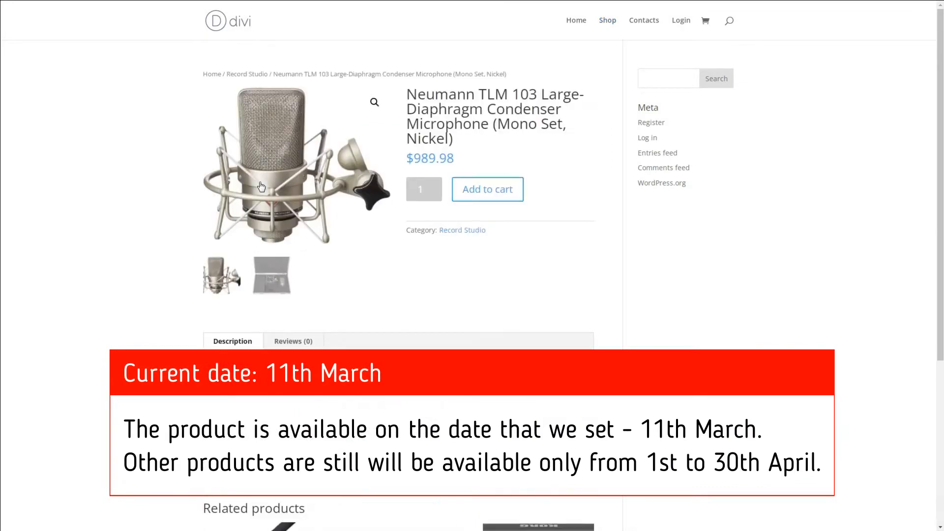
left_click(613, 23)
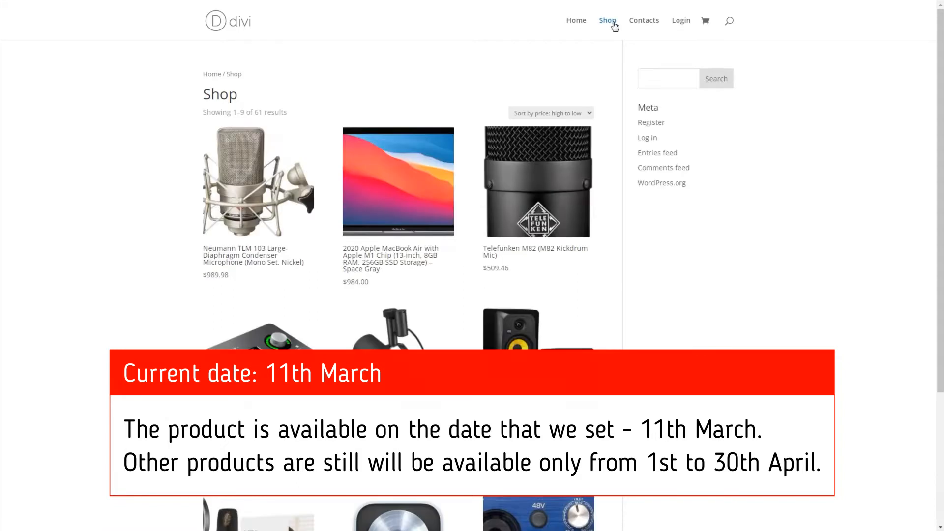
left_click(426, 180)
left_click(607, 24)
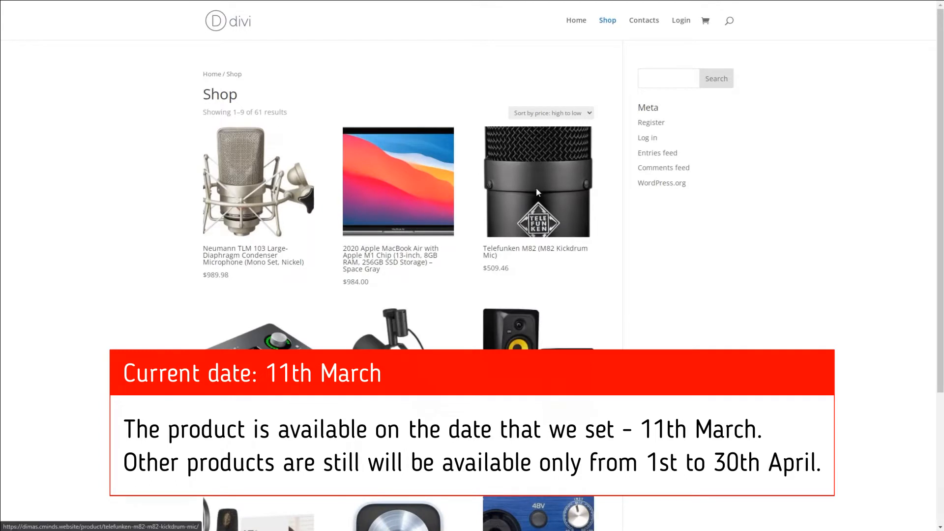
left_click(537, 192)
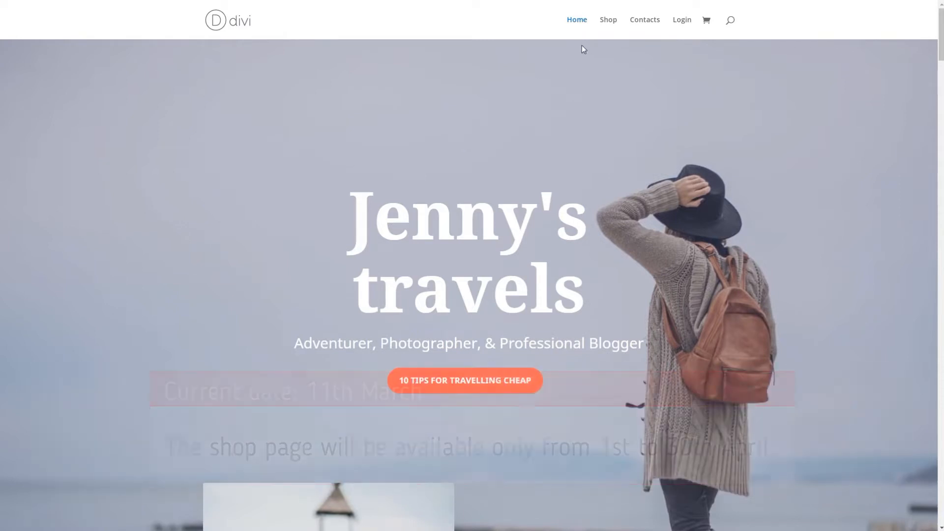
left_click(609, 27)
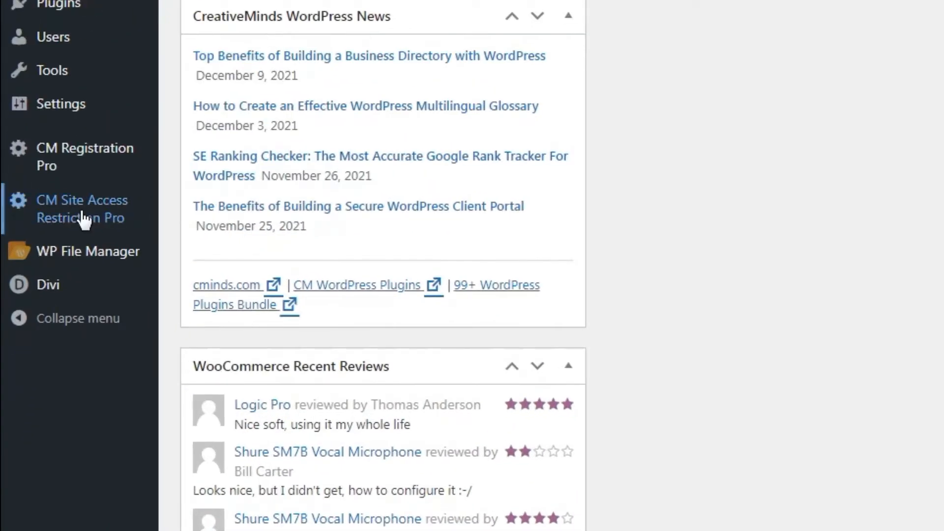
In the CM Site Access Restriction Pro general settings, set the Access Denied page URL to /access-denied/ and the restriction type to Restrict full content
mouse_move(42, 370)
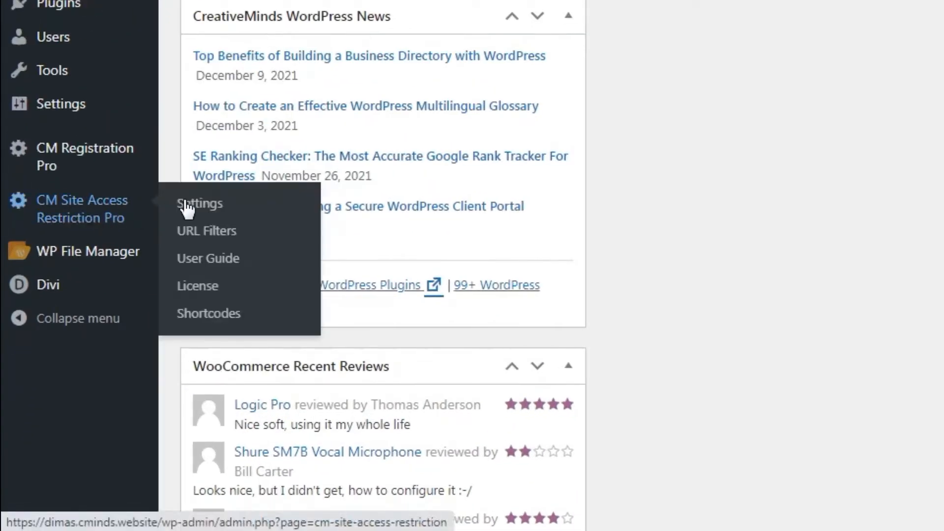
left_click(228, 202)
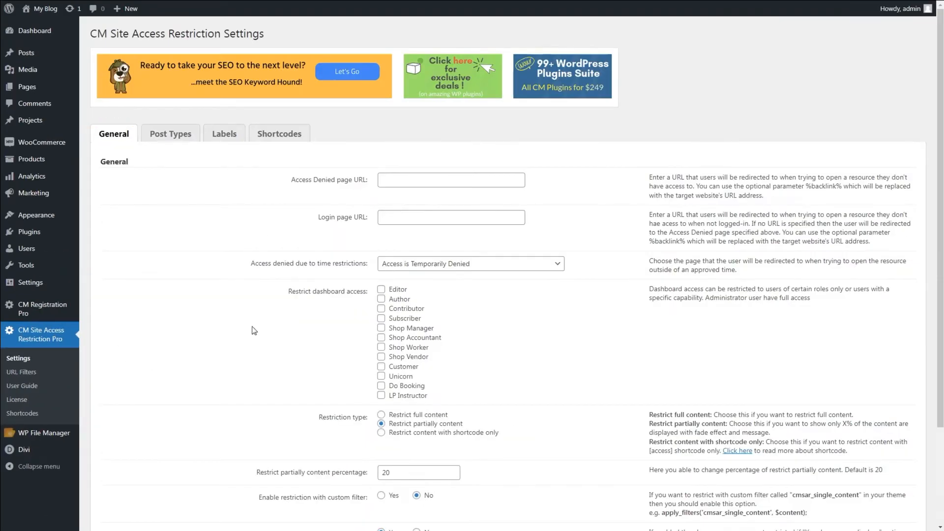
scroll(254, 330, "down", 3)
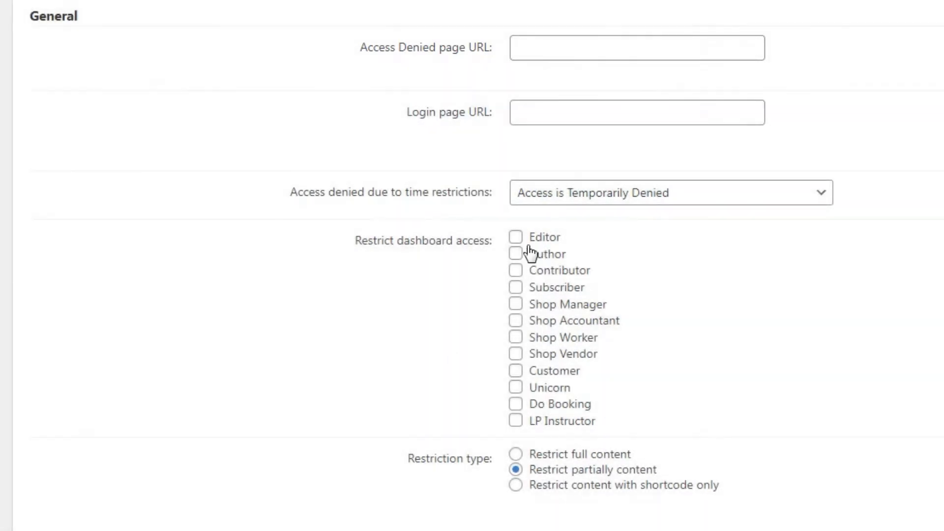
left_click(664, 49)
type("/access-denied/")
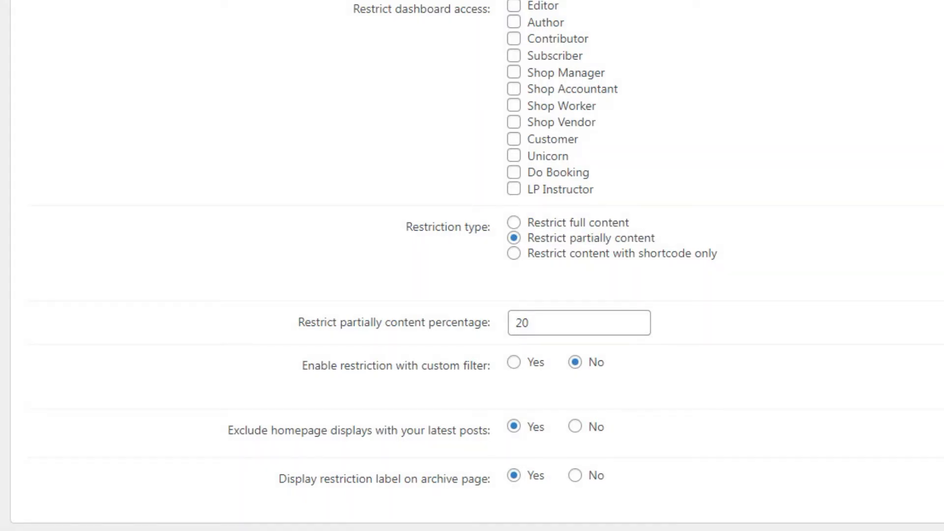
left_click(615, 227)
In the post type settings, set Products to Access restricted by specific date/time
scroll(455, 279, "up", 3)
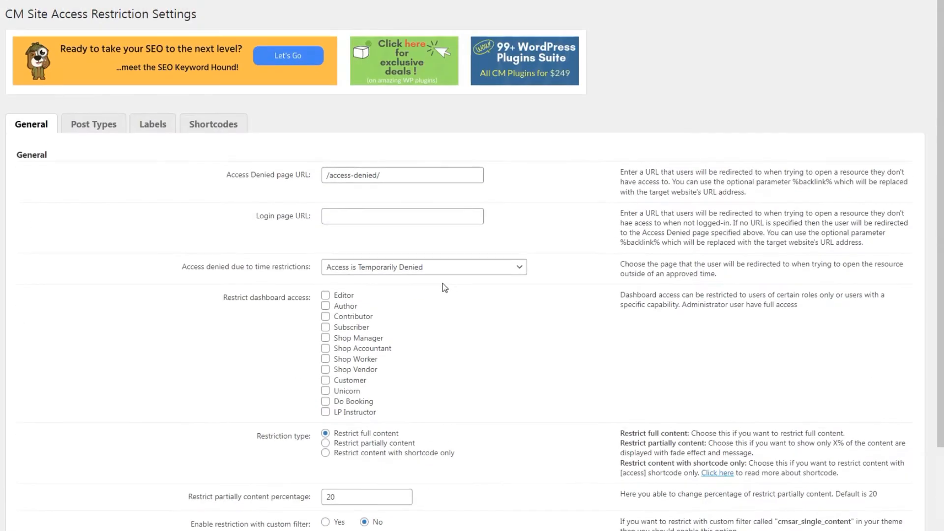
left_click(93, 126)
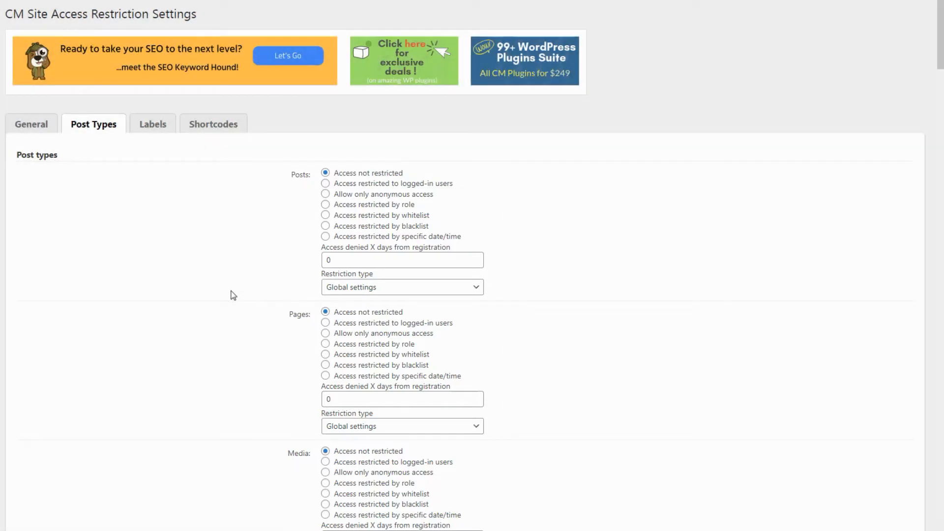
scroll(233, 295, "down", 12)
scroll(233, 297, "down", 20)
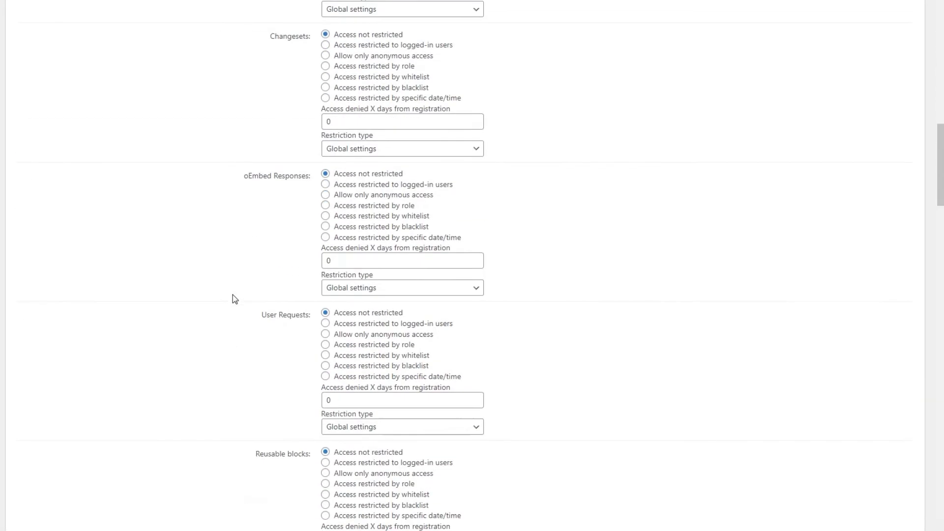
scroll(233, 297, "down", 15)
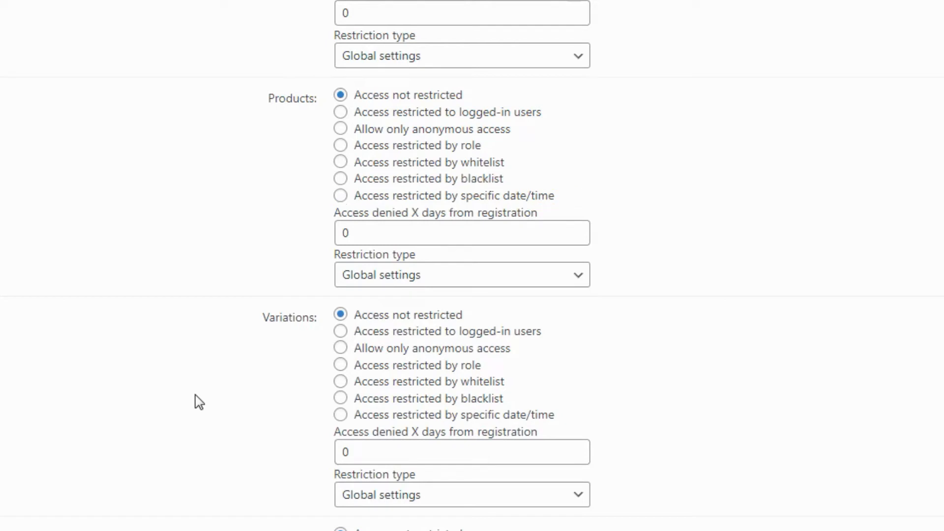
left_click(362, 200)
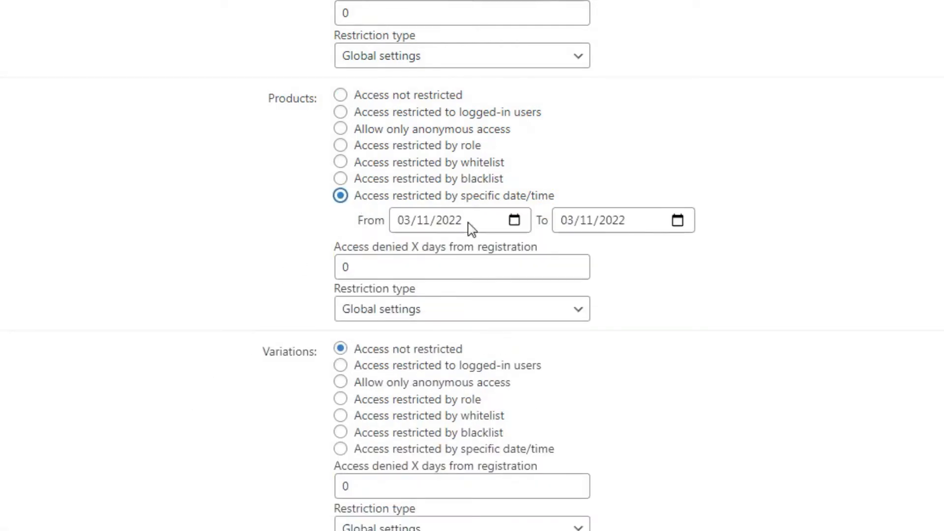
Set the Products access period from 04/01/2022 to 04/30/2022
left_click(515, 220)
left_click(553, 253)
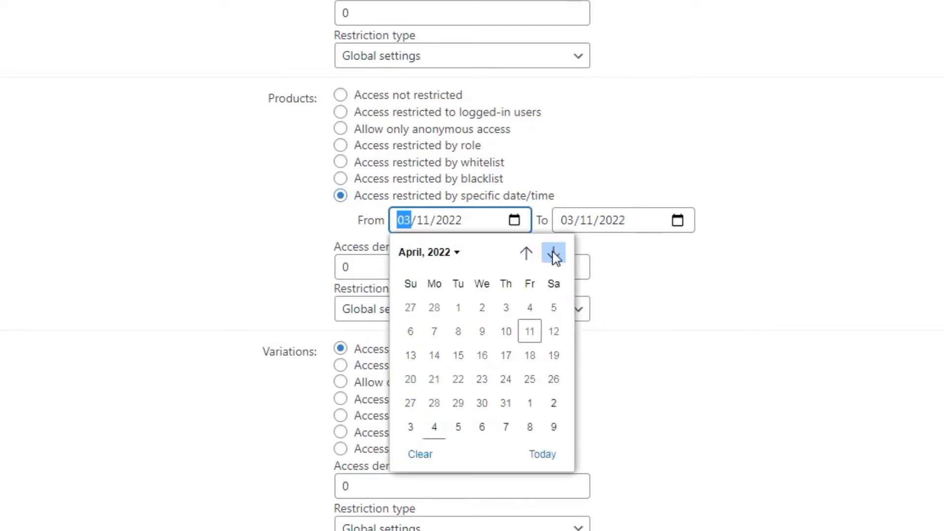
left_click(529, 308)
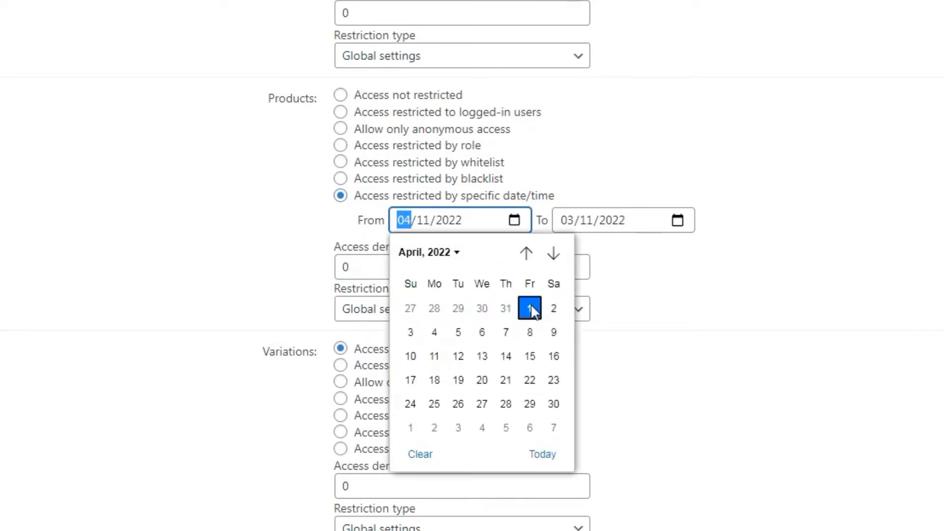
left_click(677, 220)
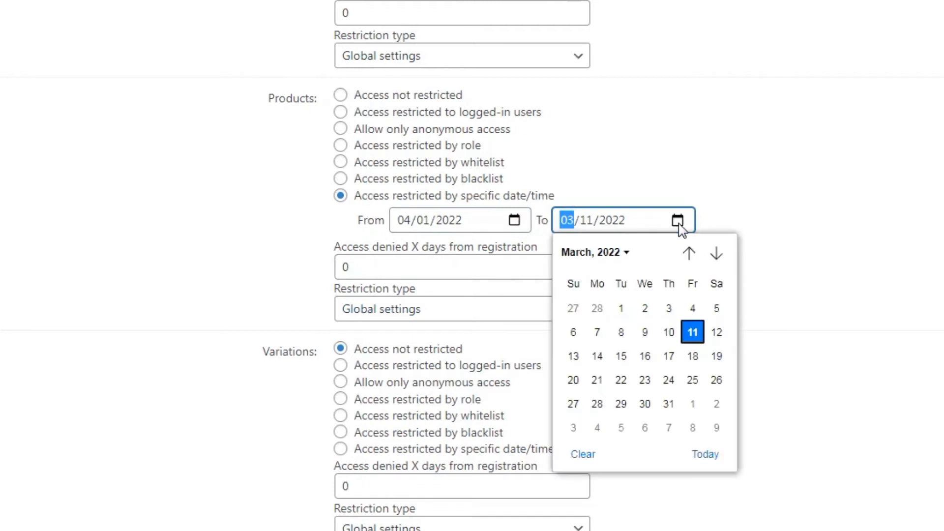
left_click(717, 253)
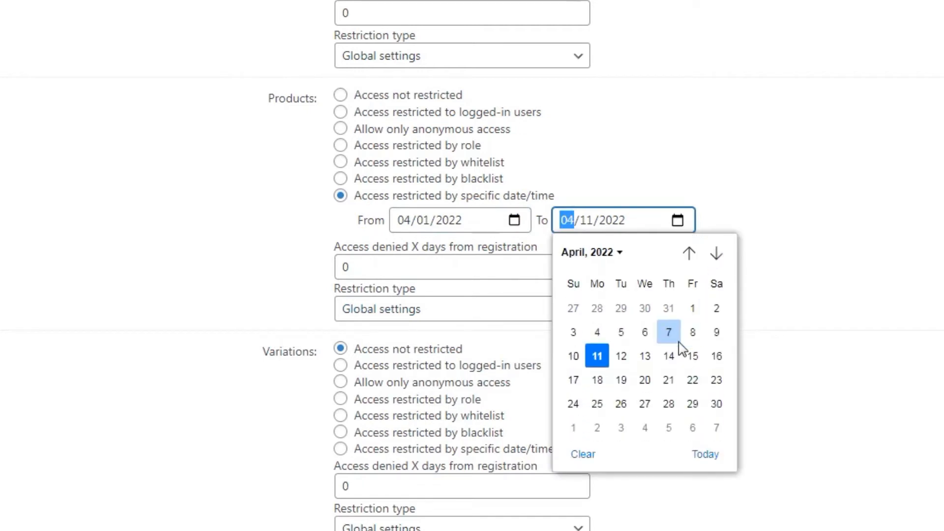
left_click(718, 403)
left_click(691, 320)
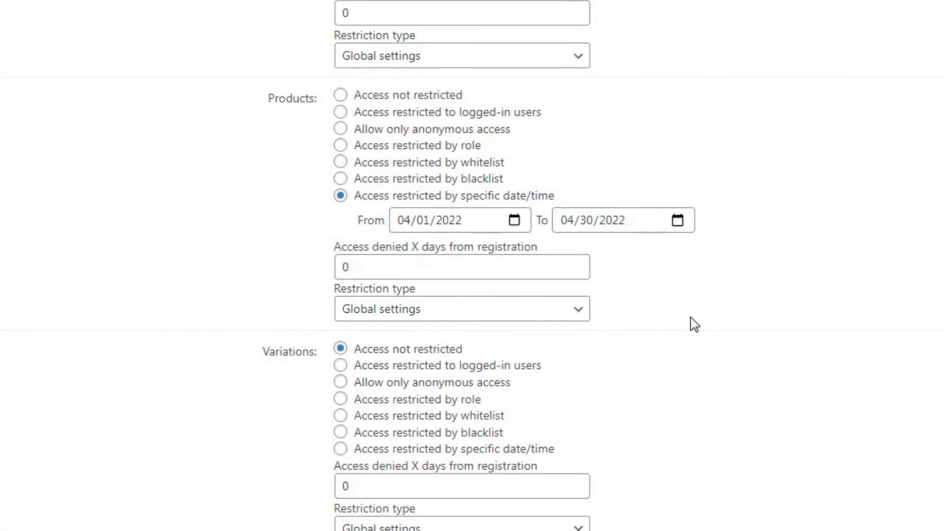
Choose Global settings as the restriction type for Products and save the post type settings
left_click(577, 310)
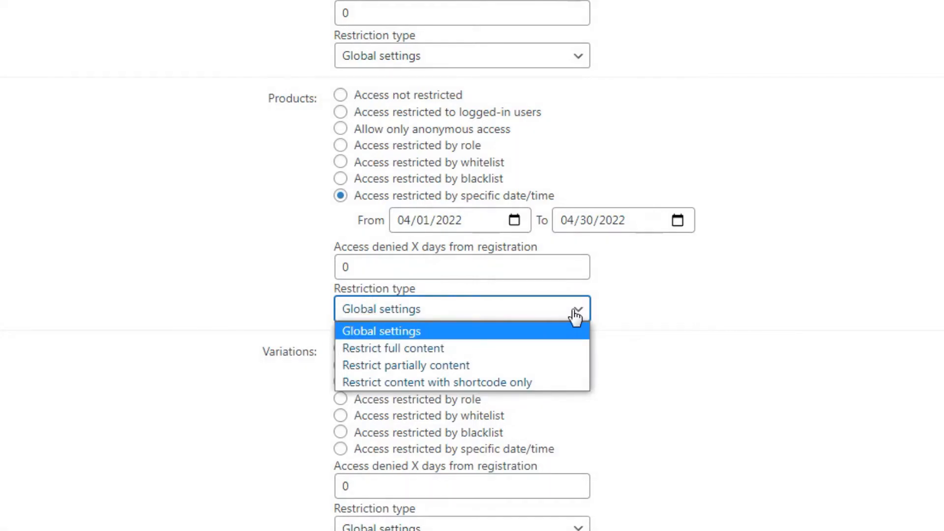
left_click(544, 332)
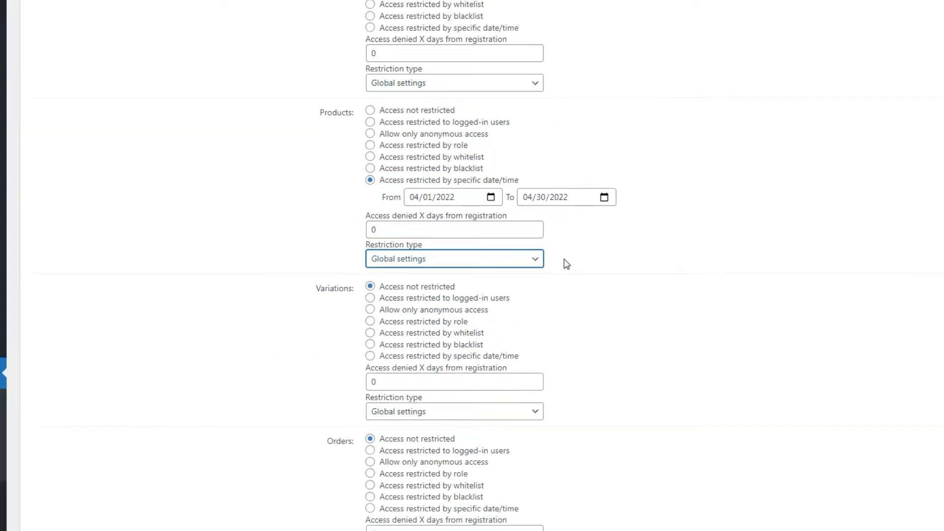
scroll(574, 268, "down", 15)
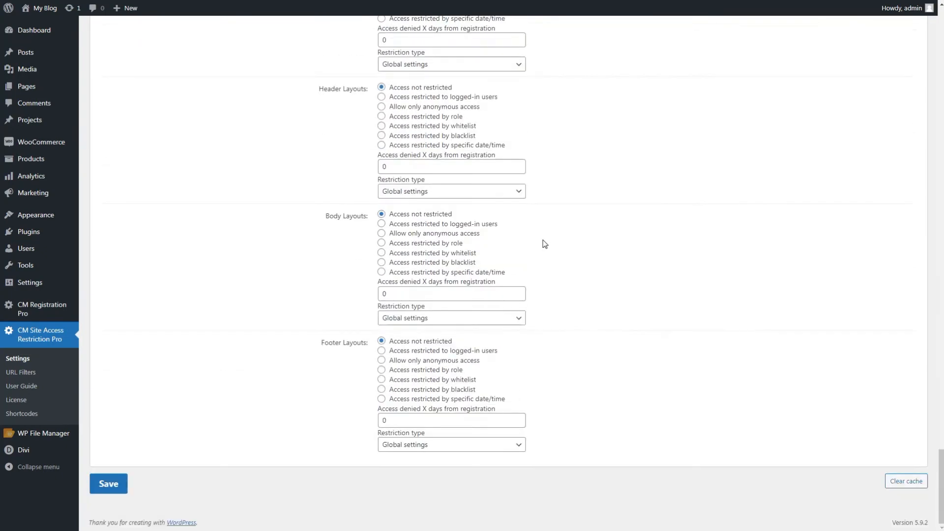
left_click(109, 483)
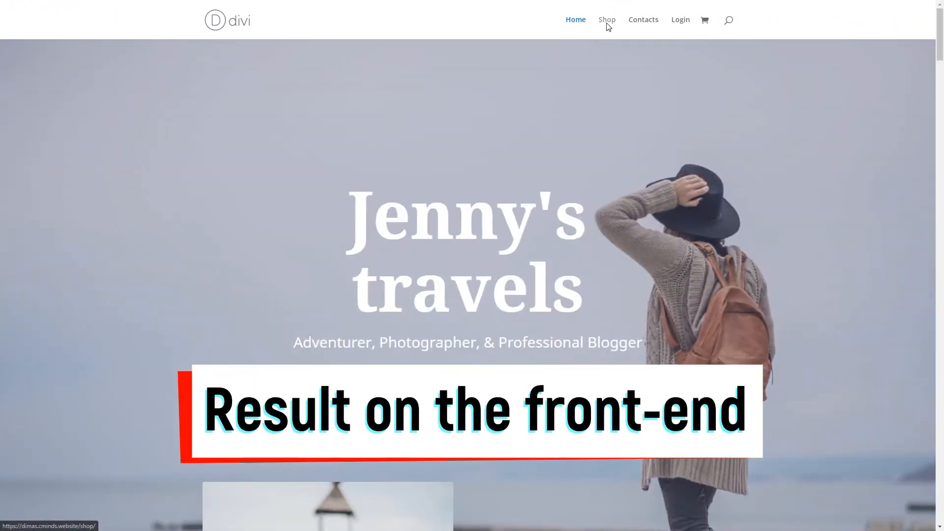
Open the 2020 Apple MacBook Air product from the storefront shop to check the date restriction
left_click(608, 22)
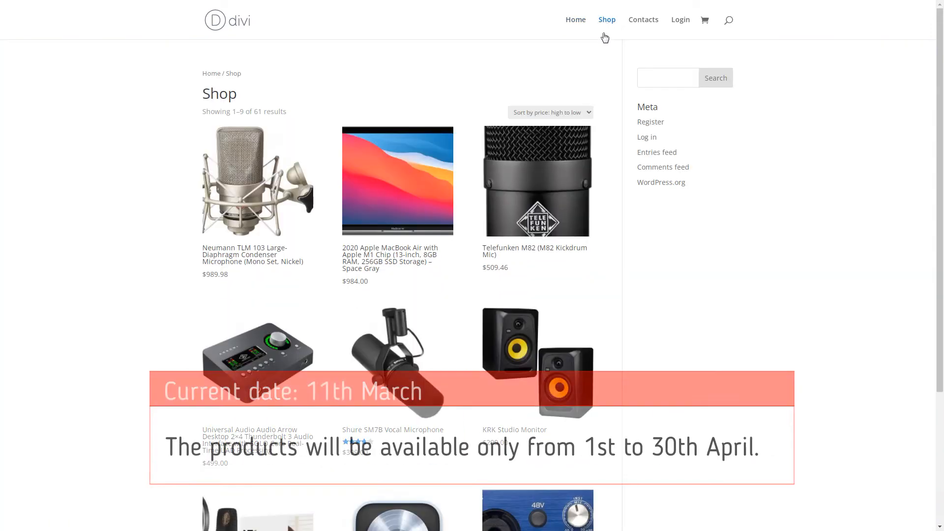
left_click(415, 191)
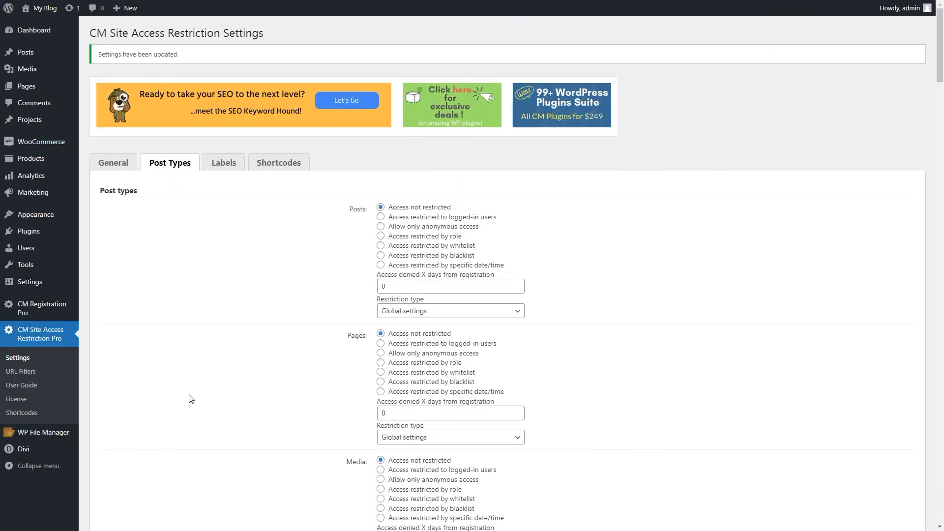
Open the Neumann TLM 103 microphone for editing from the WordPress products list
mouse_move(43, 161)
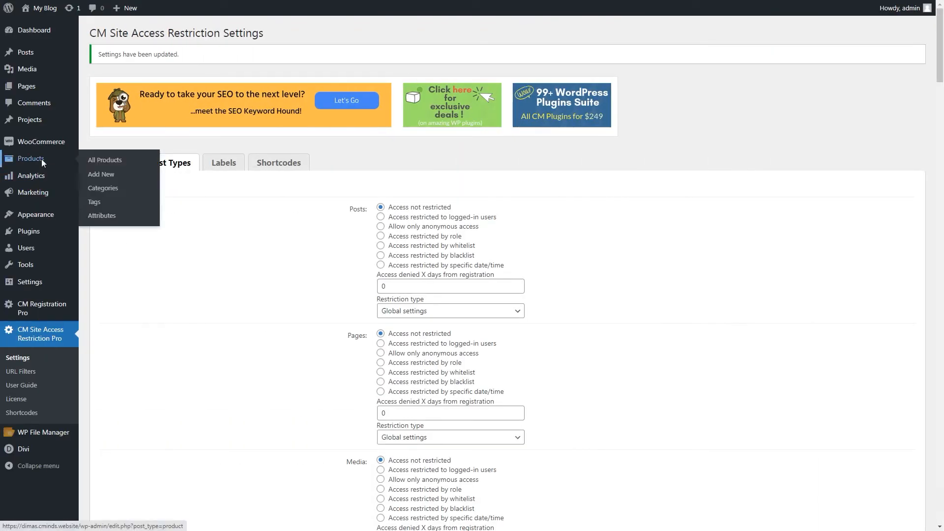
left_click(42, 161)
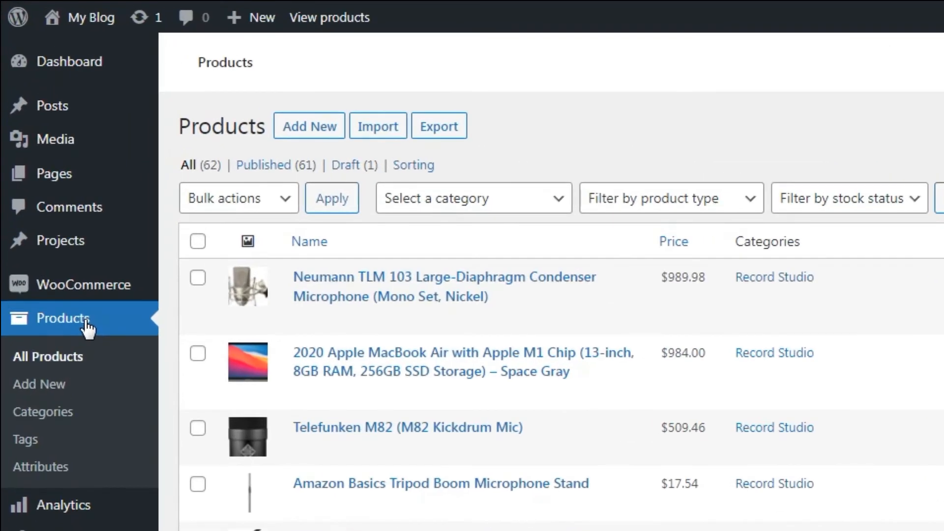
left_click(367, 320)
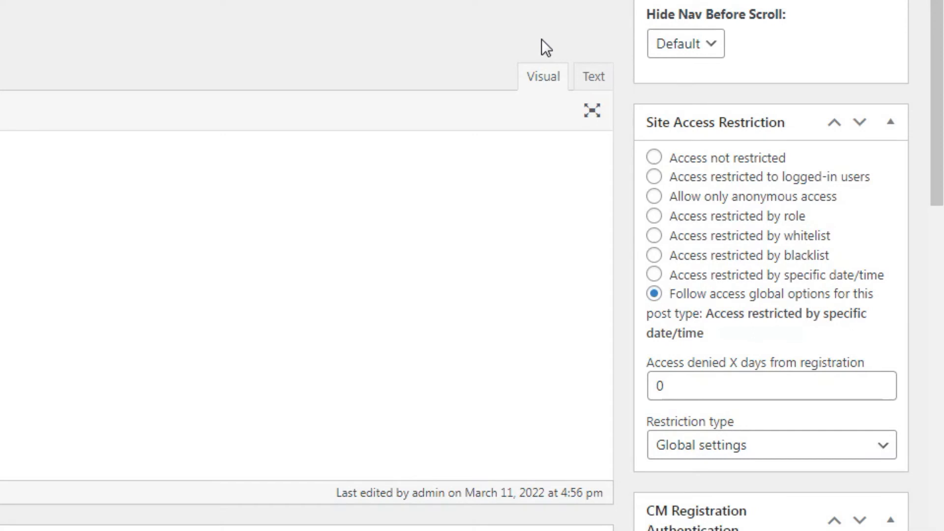
Restrict the Neumann microphone's access by specific date/time, from 03/11/2022 to 03/11/2022
left_click(694, 276)
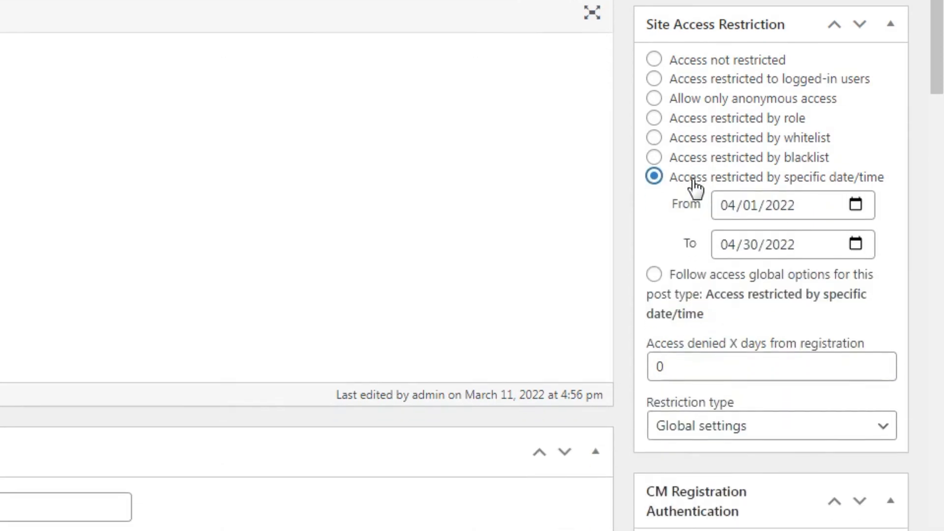
left_click(856, 219)
left_click(869, 257)
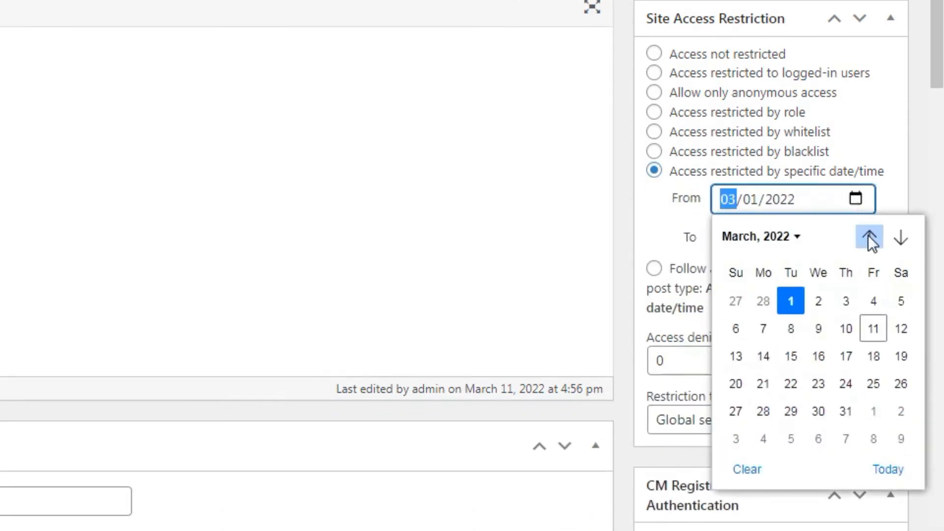
left_click(874, 329)
left_click(856, 239)
left_click(869, 276)
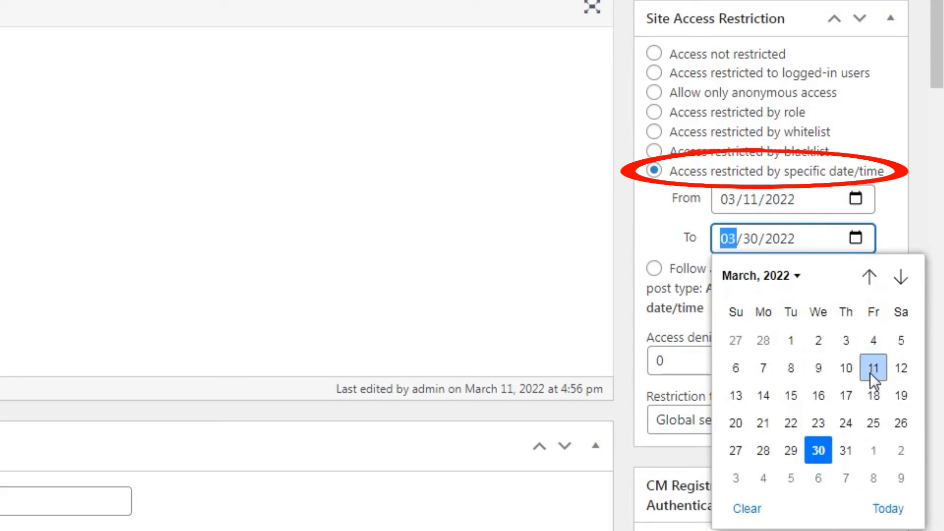
left_click(871, 368)
Update the published Neumann microphone product to save its access restriction
left_click(828, 127)
left_click(829, 127)
scroll(861, 157, "down", 5)
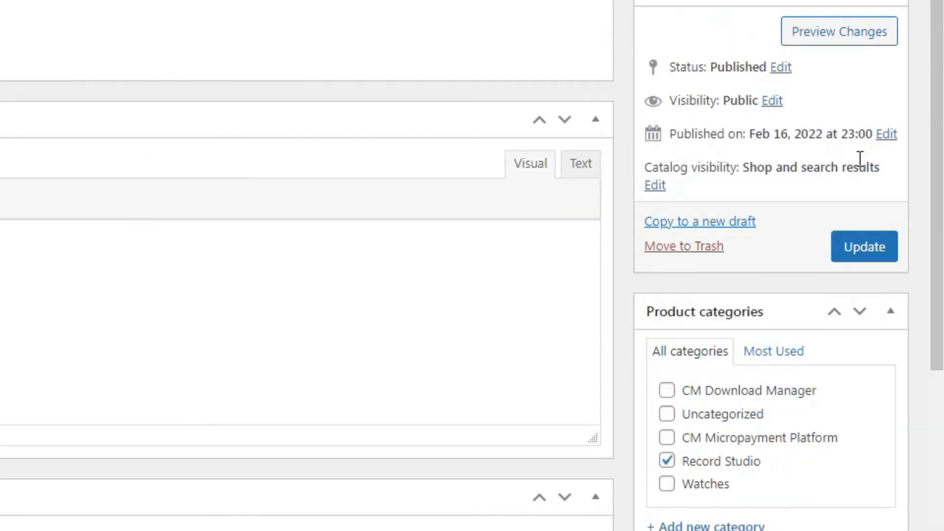
scroll(860, 159, "down", 3)
left_click(862, 145)
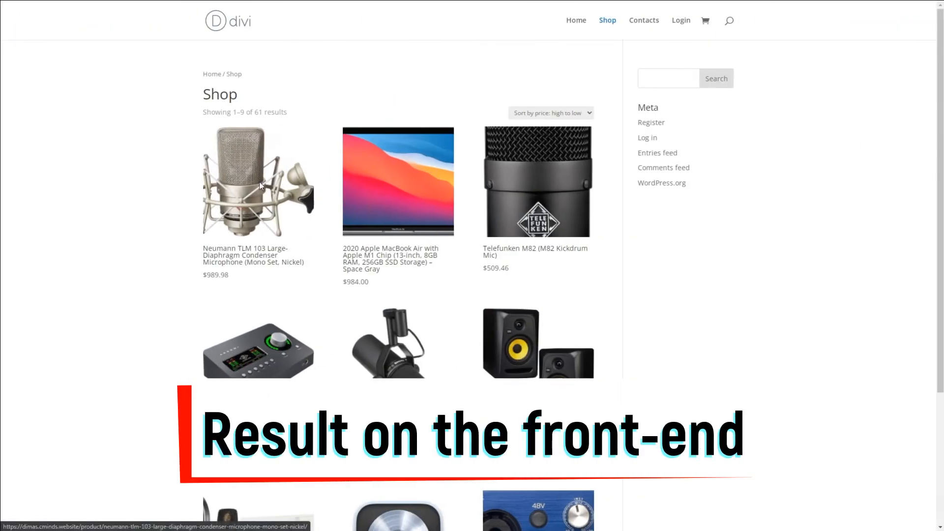
Open the Neumann TLM 103 product page in the storefront shop to check its availability
left_click(259, 182)
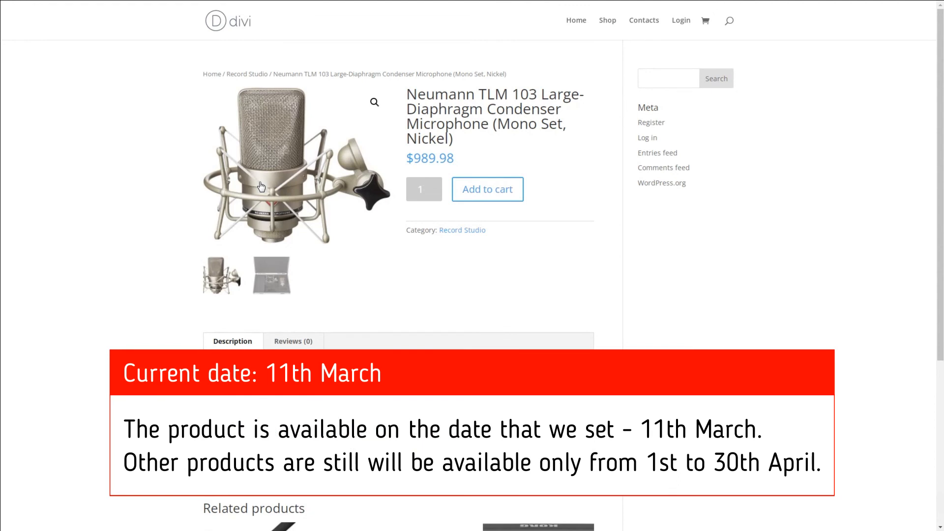
Check storefront access to the 2020 Apple MacBook Air and Telefunken M82 product pages, returning to the shop after each
left_click(613, 23)
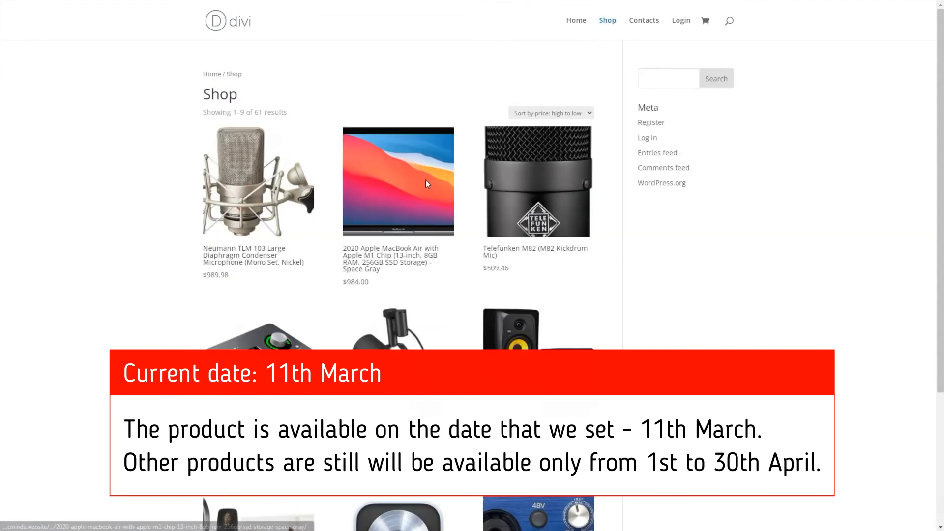
left_click(426, 183)
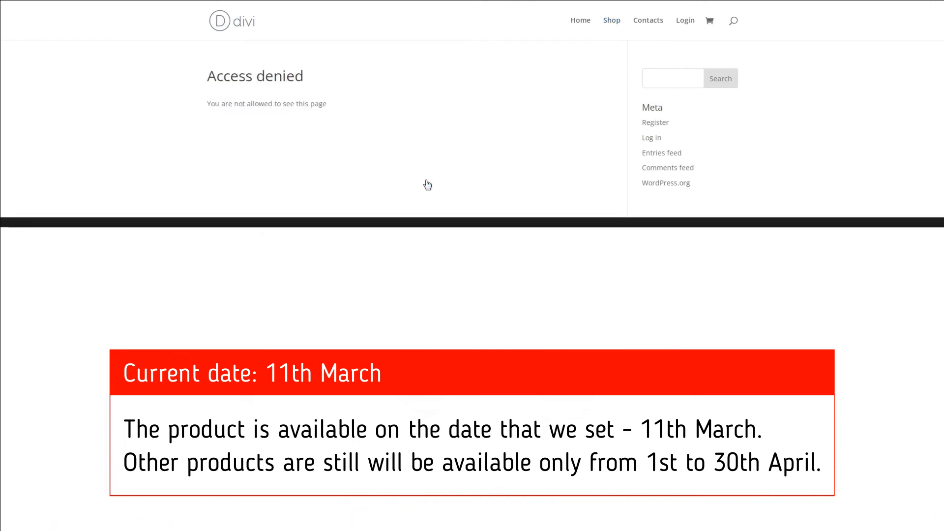
left_click(606, 25)
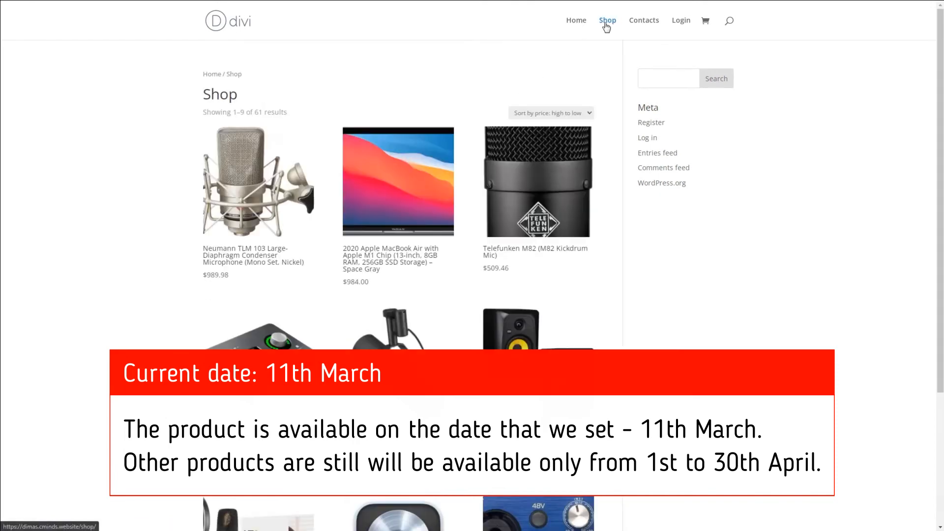
left_click(537, 192)
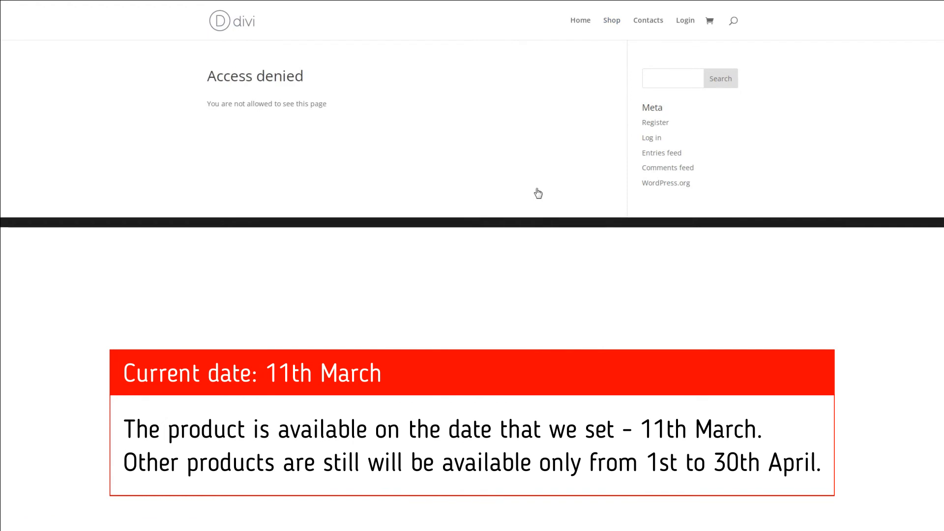
left_click(614, 23)
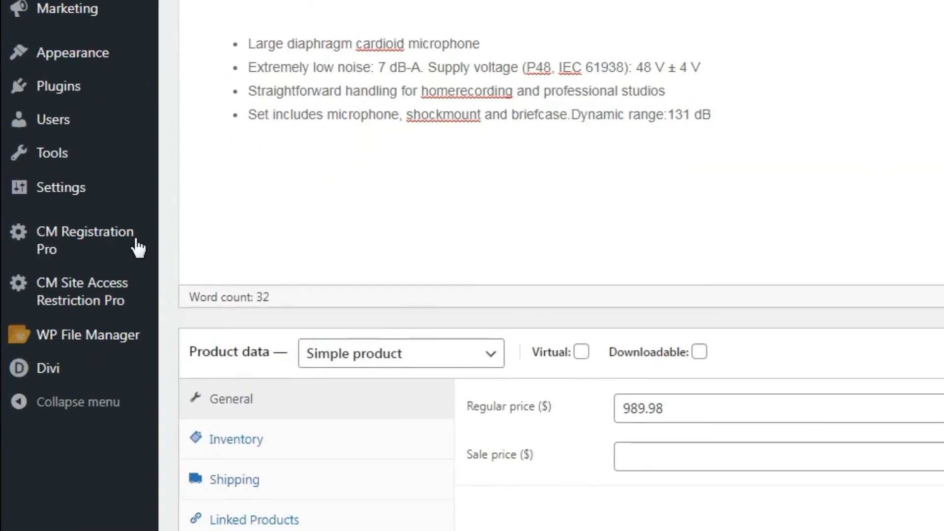
In CM Site Access Restriction Pro's URL filters, add a new filter for the URL /shop/
mouse_move(55, 410)
left_click(240, 324)
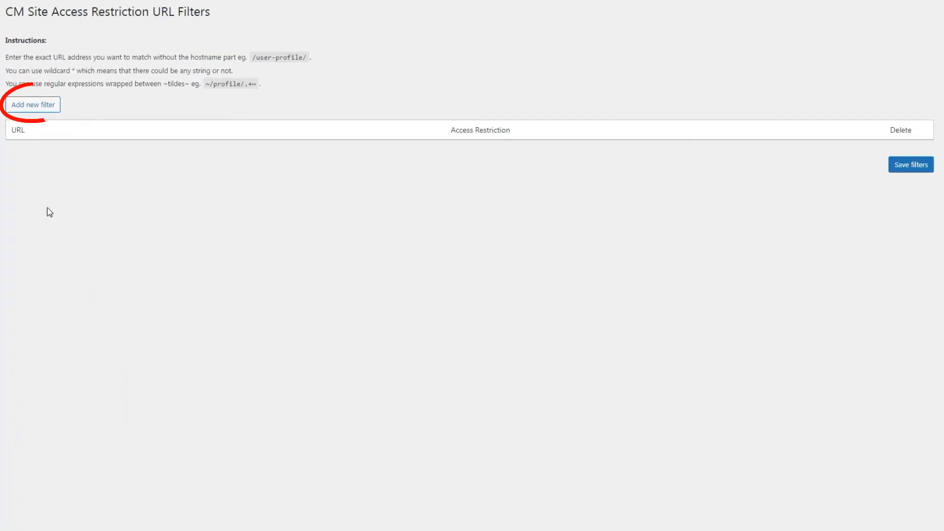
left_click(49, 113)
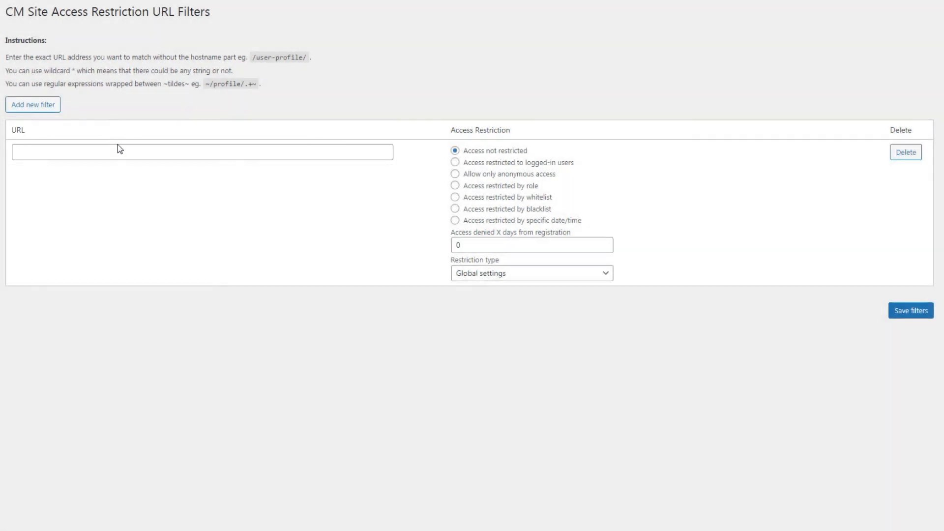
left_click(121, 151)
type("/shop/")
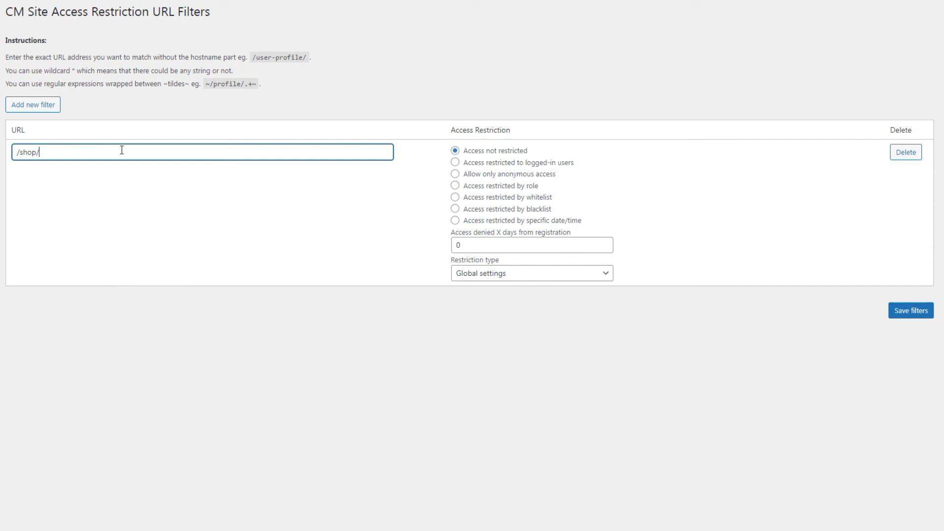
left_click(155, 176)
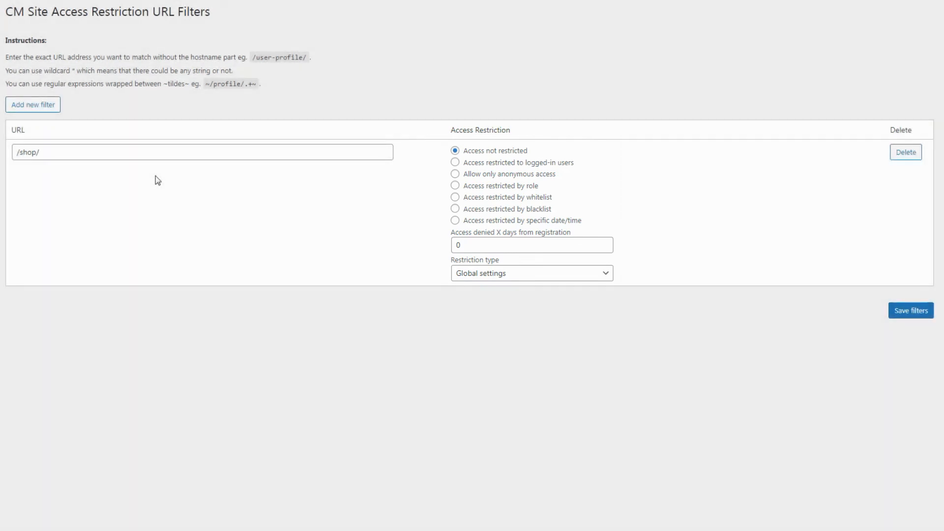
Restrict the /shop/ filter's access by specific date/time, from 04/01/2022 to 04/30/2022
left_click(455, 221)
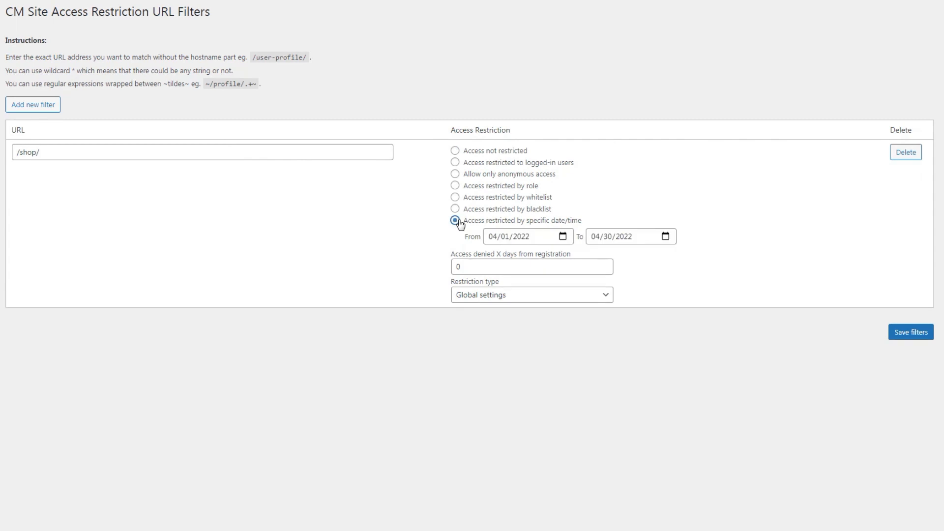
left_click(563, 241)
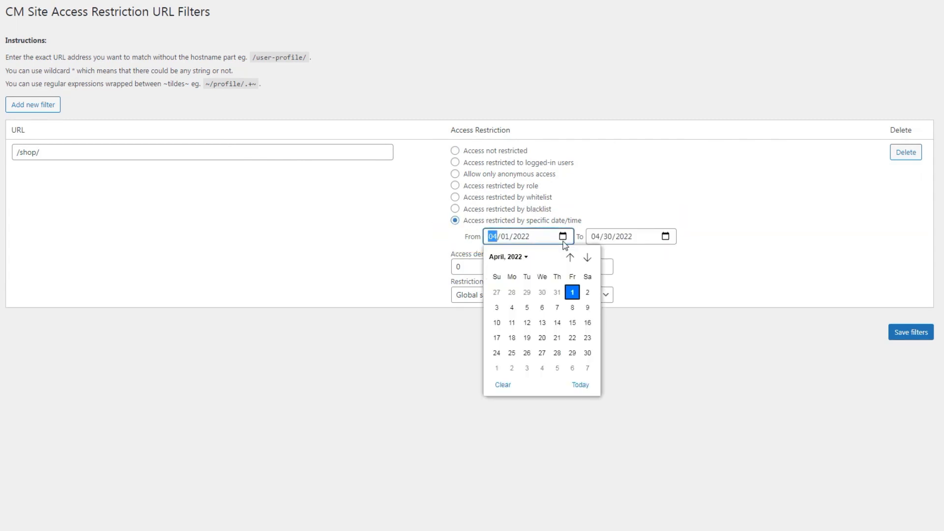
left_click(572, 292)
left_click(672, 239)
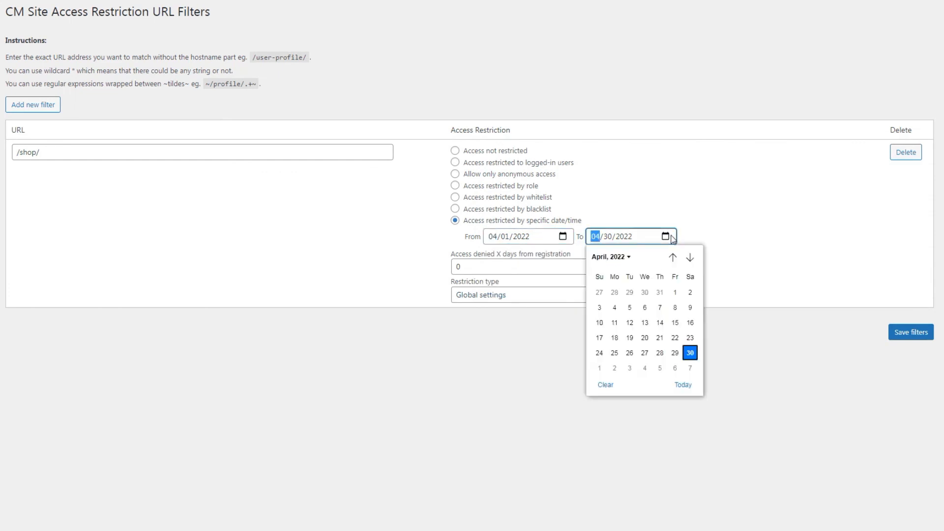
left_click(701, 232)
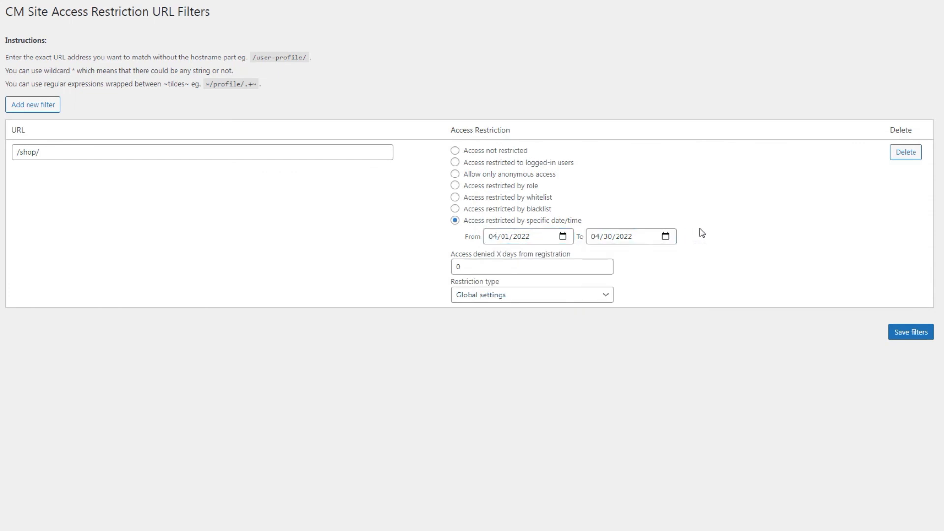
Keep the /shop/ filter's restriction type at Global settings and save the URL filters
left_click(605, 297)
left_click(643, 293)
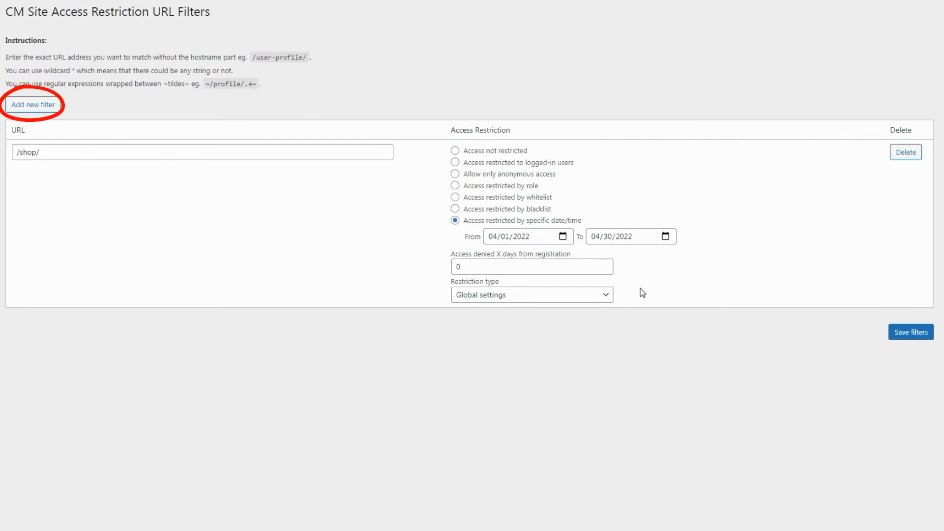
left_click(902, 333)
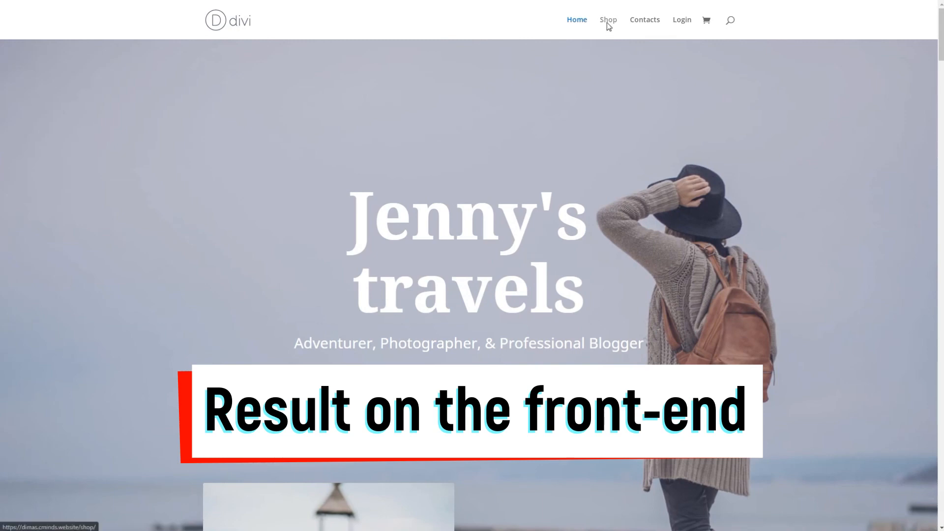
Open the Shop page on the storefront to check its access restriction
left_click(608, 26)
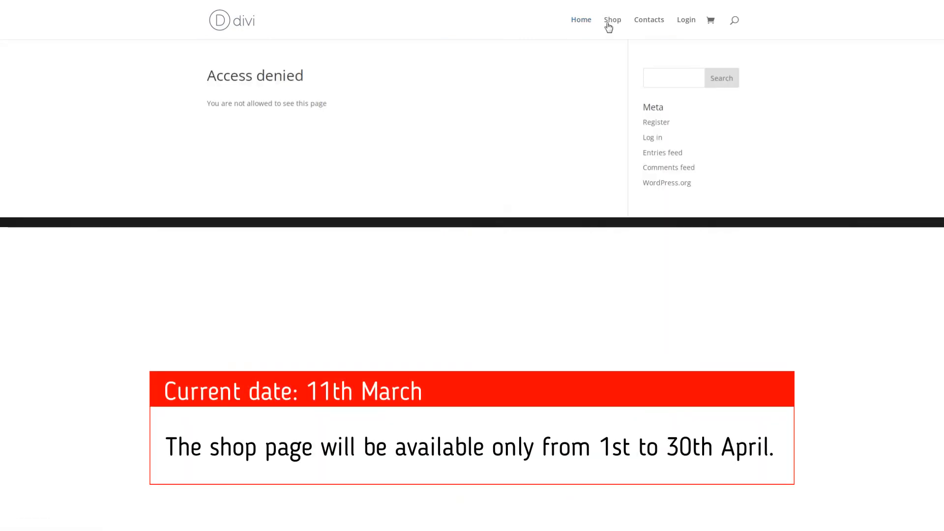